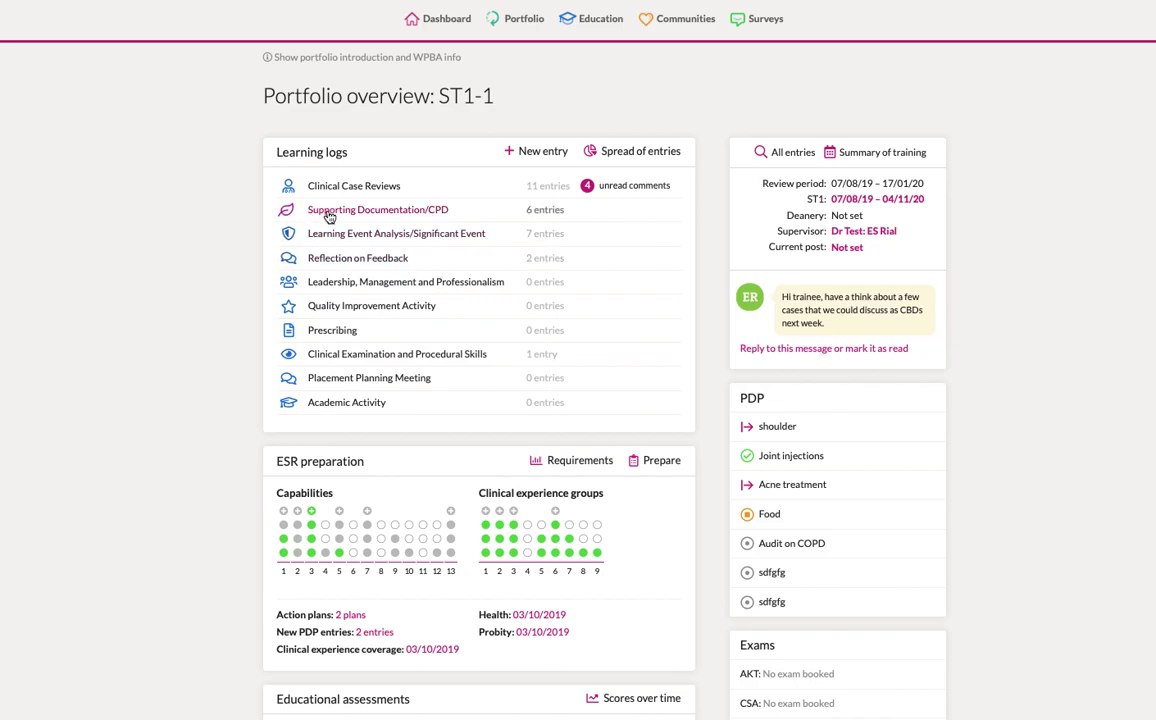
View the lists of Clinical Case Reviews and Supporting Documentation/CPD entries, returning to the portfolio overview after each
left_click(340, 188)
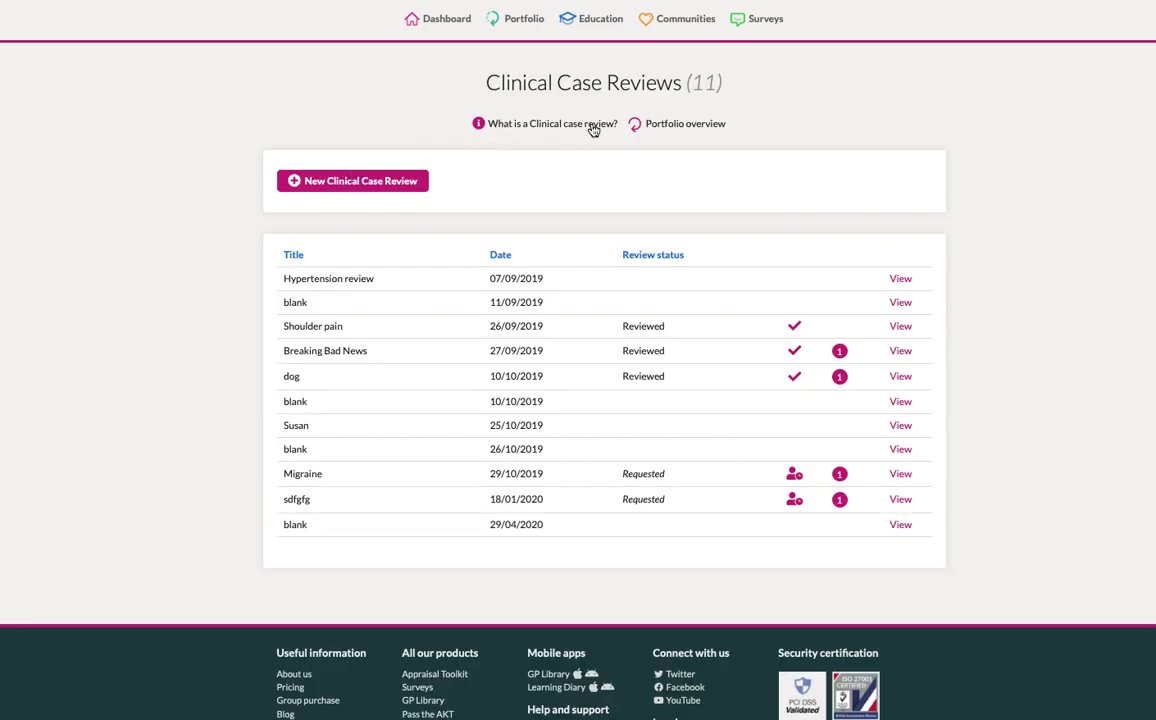
key("alt+Left")
left_click(313, 208)
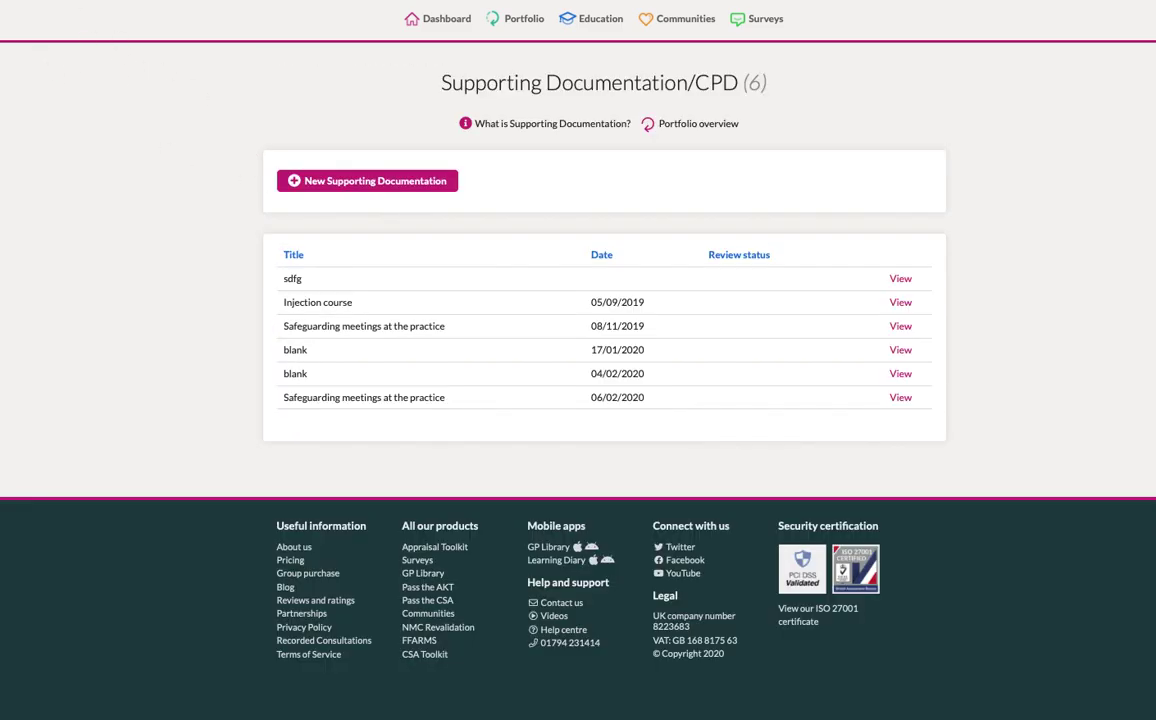
key("alt+Left")
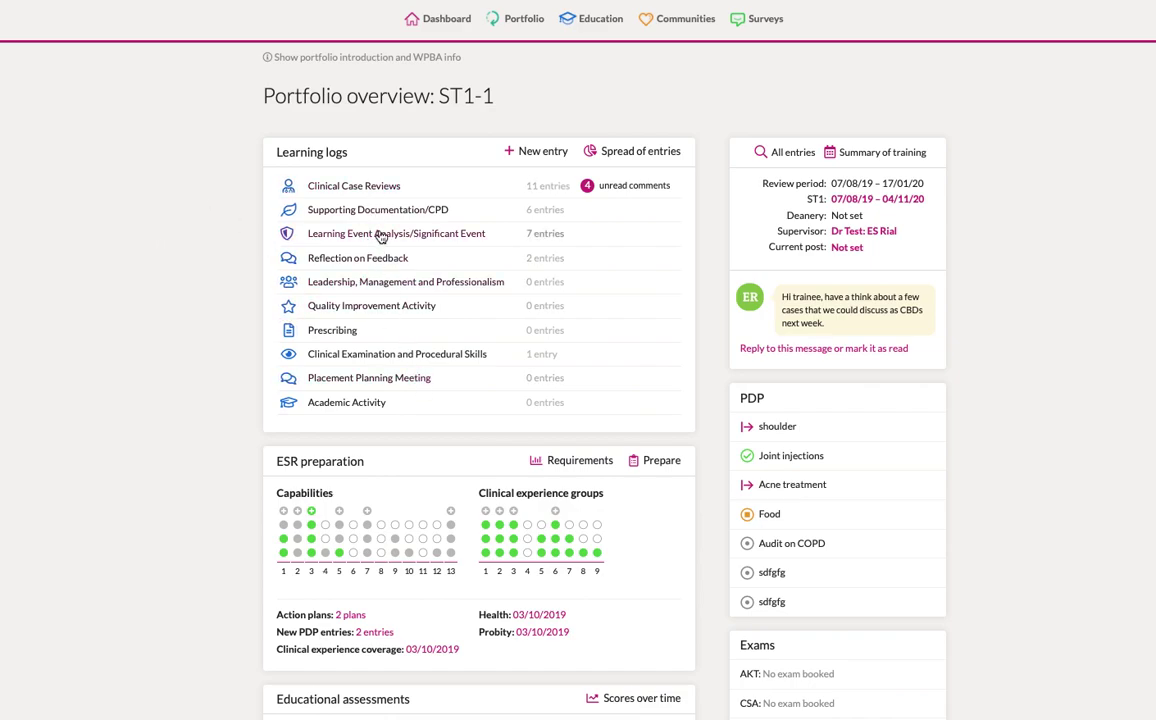
Check the entry requirements for the current review period and return to the portfolio overview
left_click(562, 468)
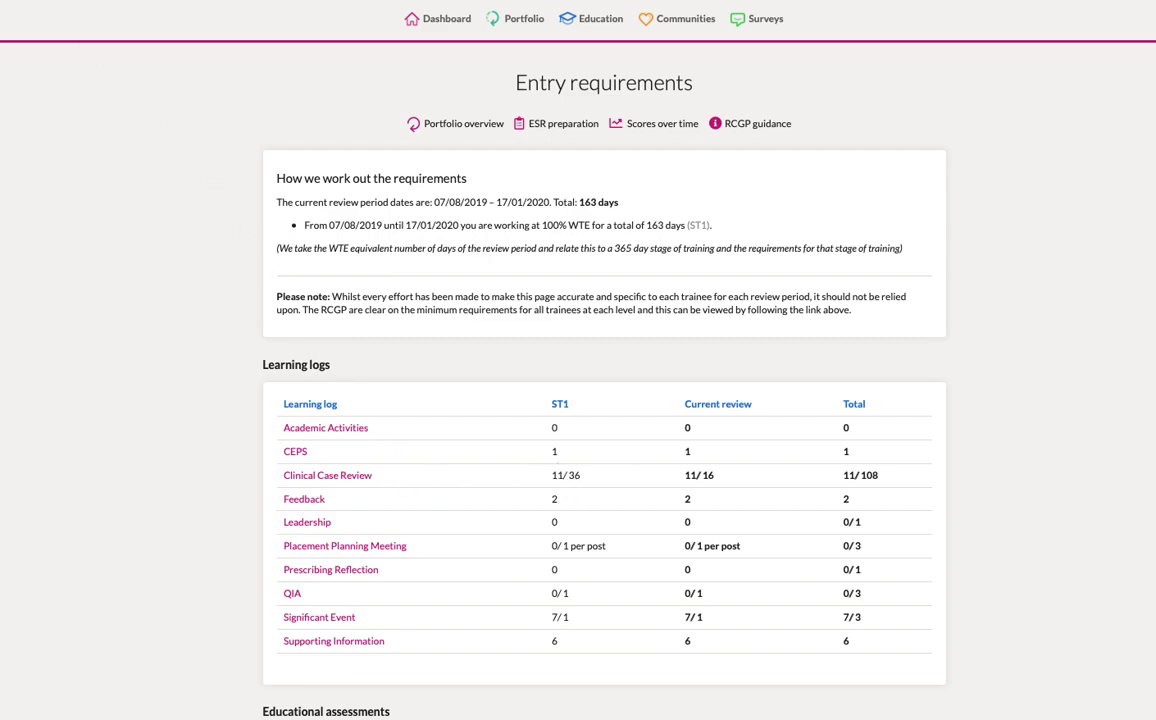
key("alt+Left")
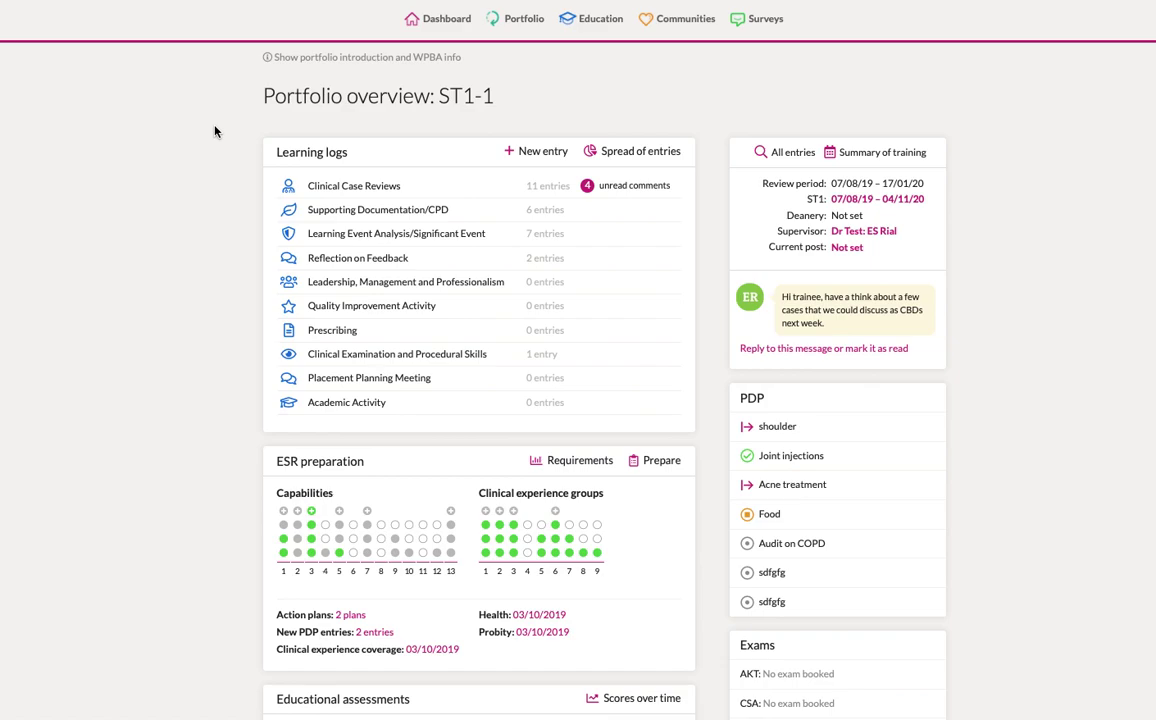
Start a new Clinical Case Review entry and place the cursor in its brief description
left_click(344, 190)
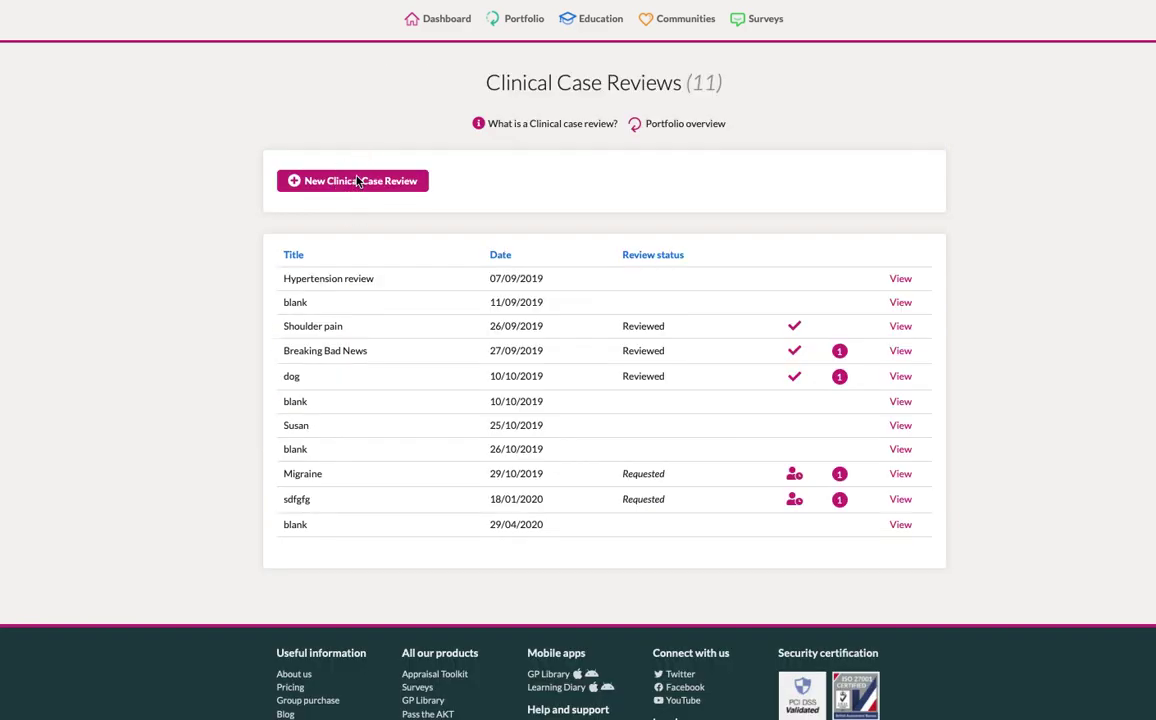
left_click(325, 181)
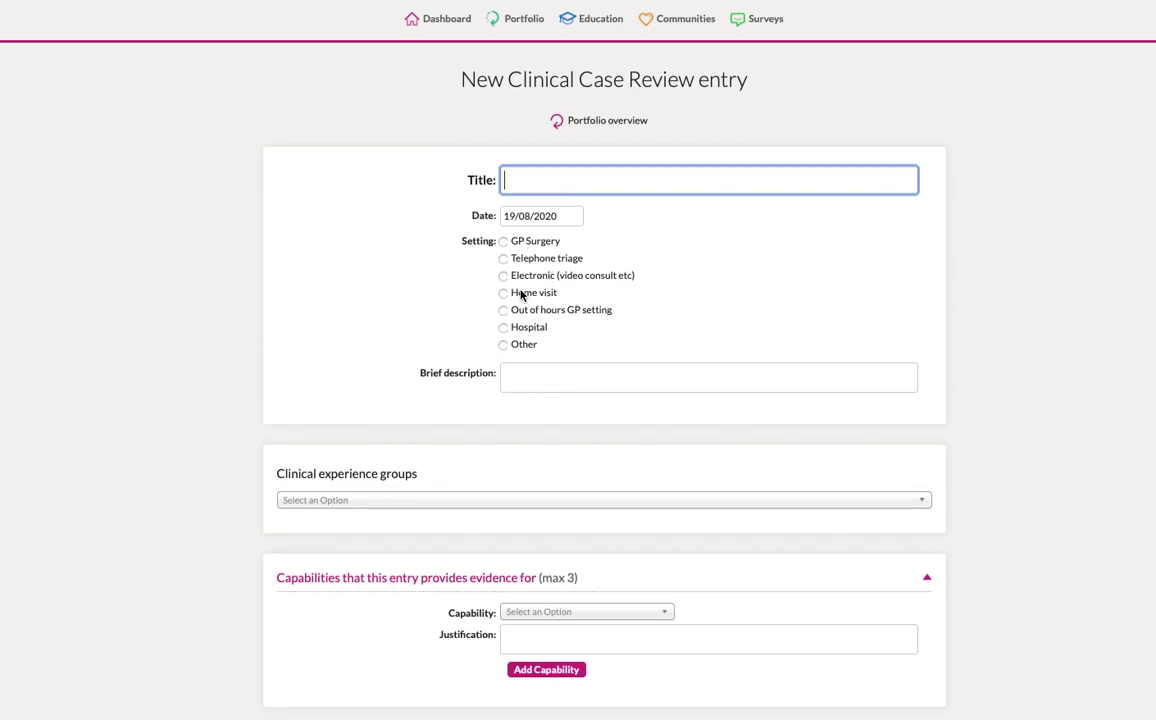
scroll(520, 294, "down", 1)
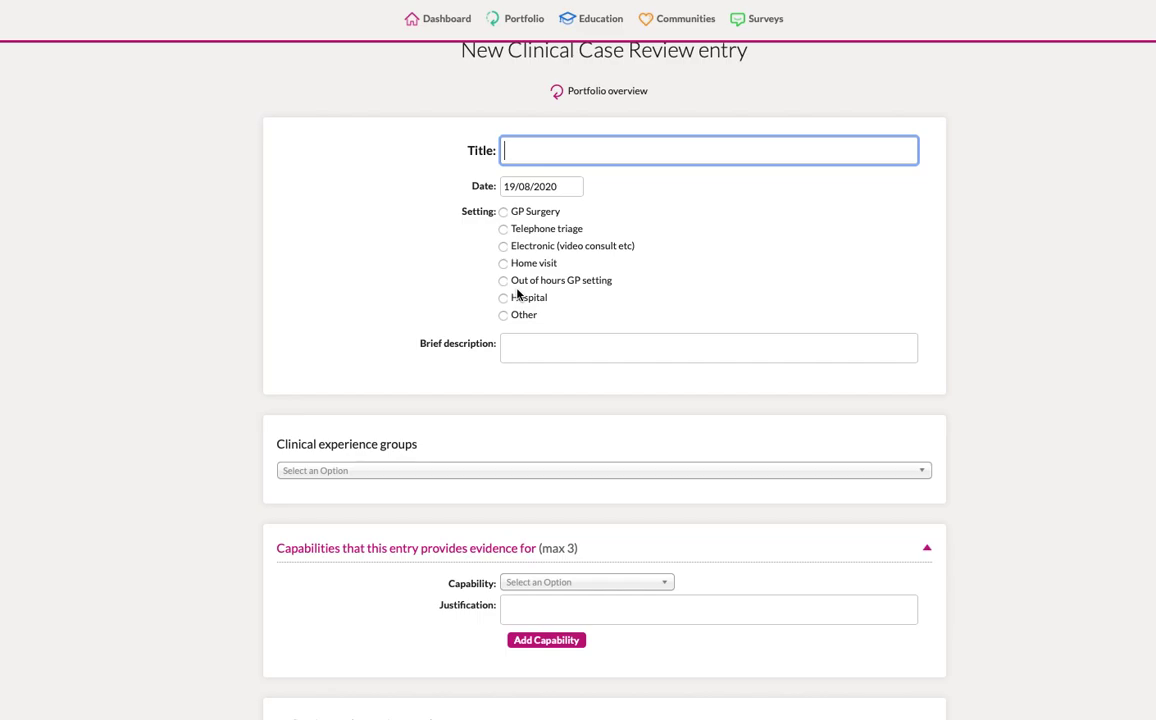
scroll(515, 298, "down", 1)
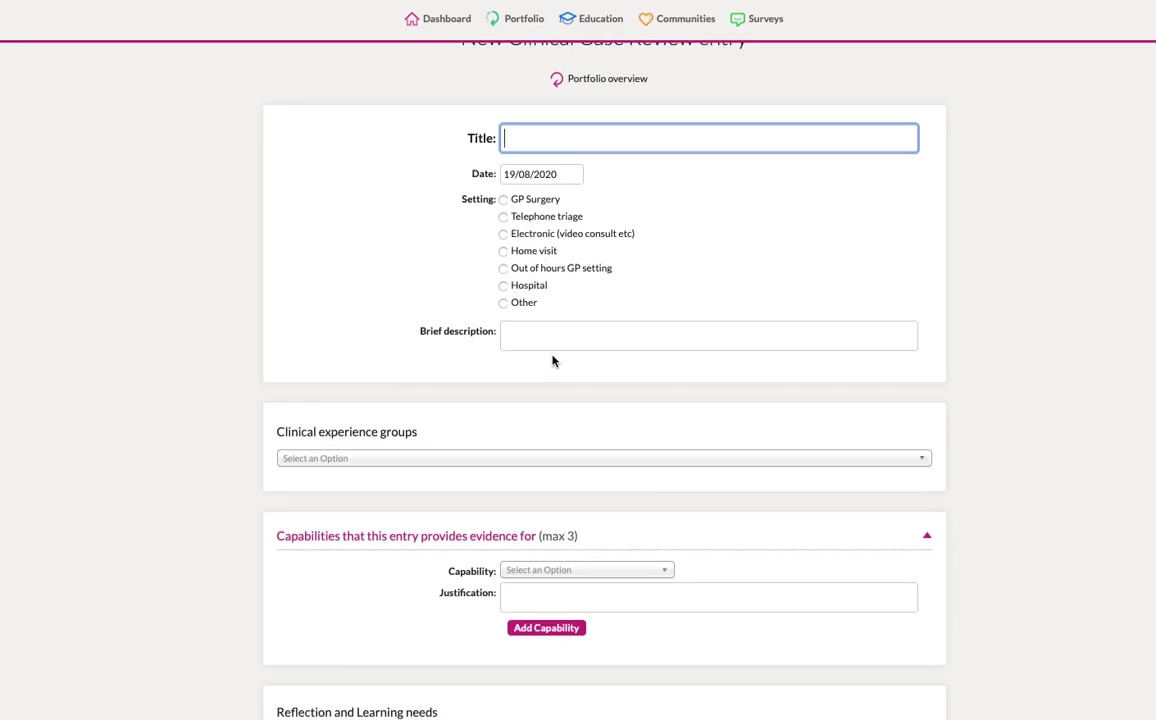
scroll(545, 345, "down", 1)
left_click(516, 320)
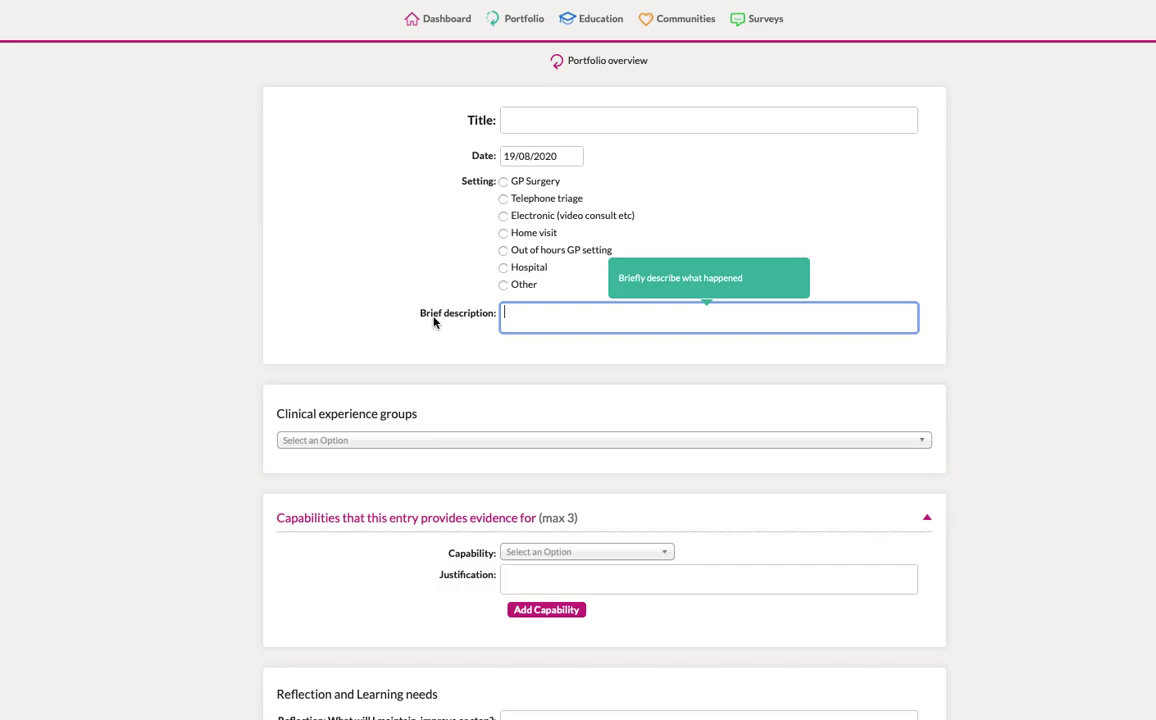
scroll(434, 321, "down", 3)
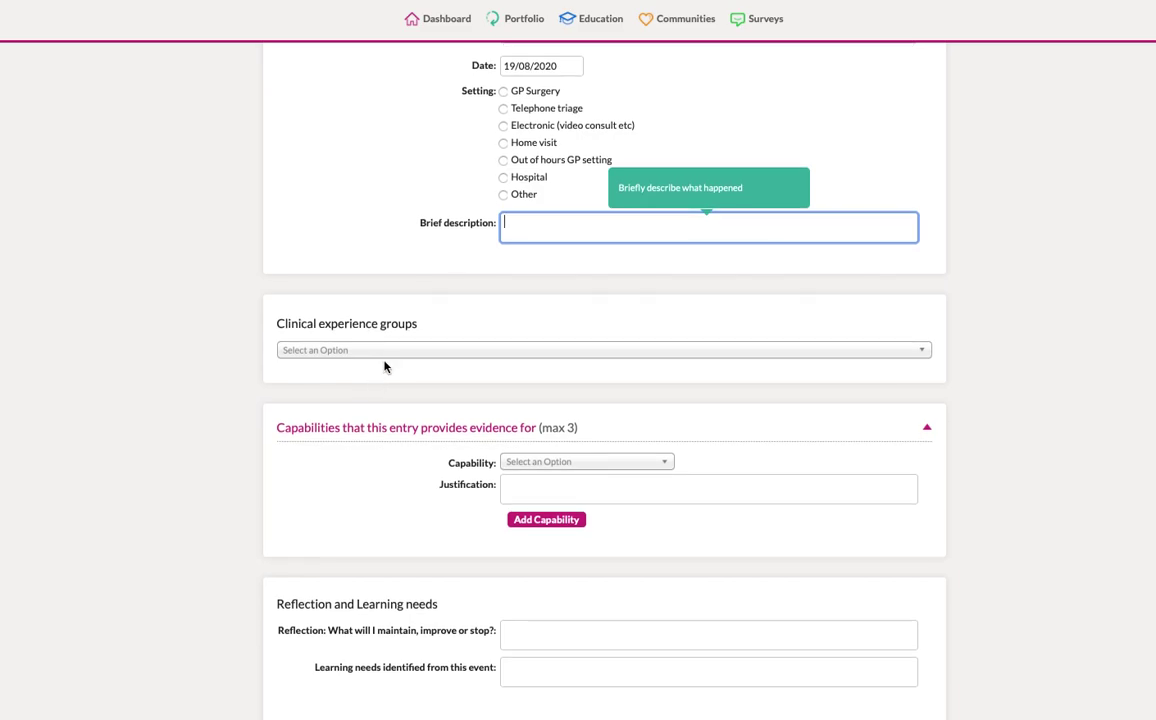
Add the clinical experience group "Infants, children and young people (under the age of 19)" to the entry, and remove it again
left_click(390, 356)
left_click(374, 390)
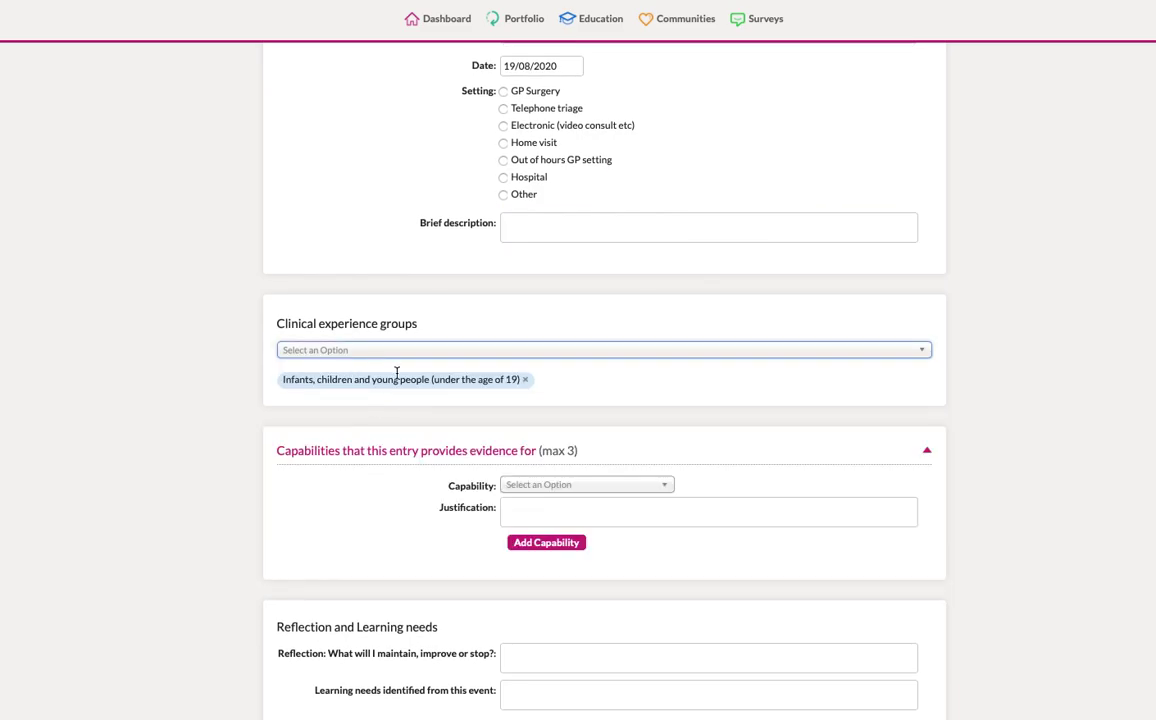
left_click(527, 380)
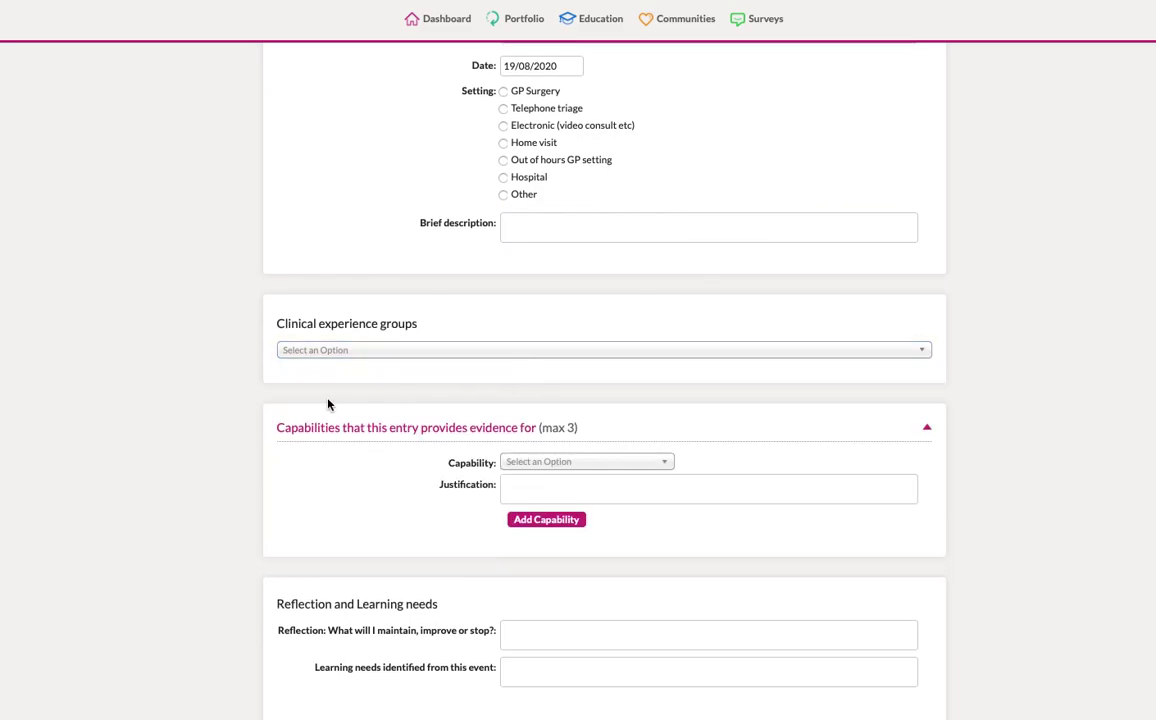
Choose "Data gathering and interpretation" as the entry's capability and place the cursor in its justification
scroll(328, 404, "down", 1)
scroll(325, 400, "down", 2)
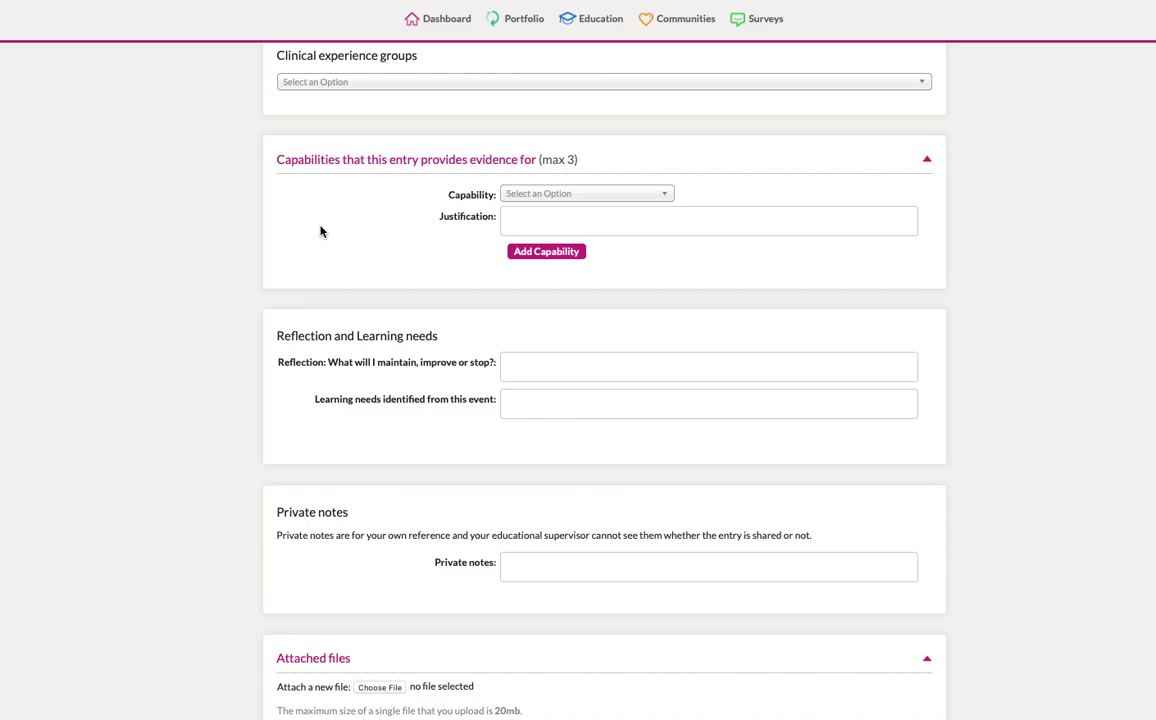
left_click(511, 194)
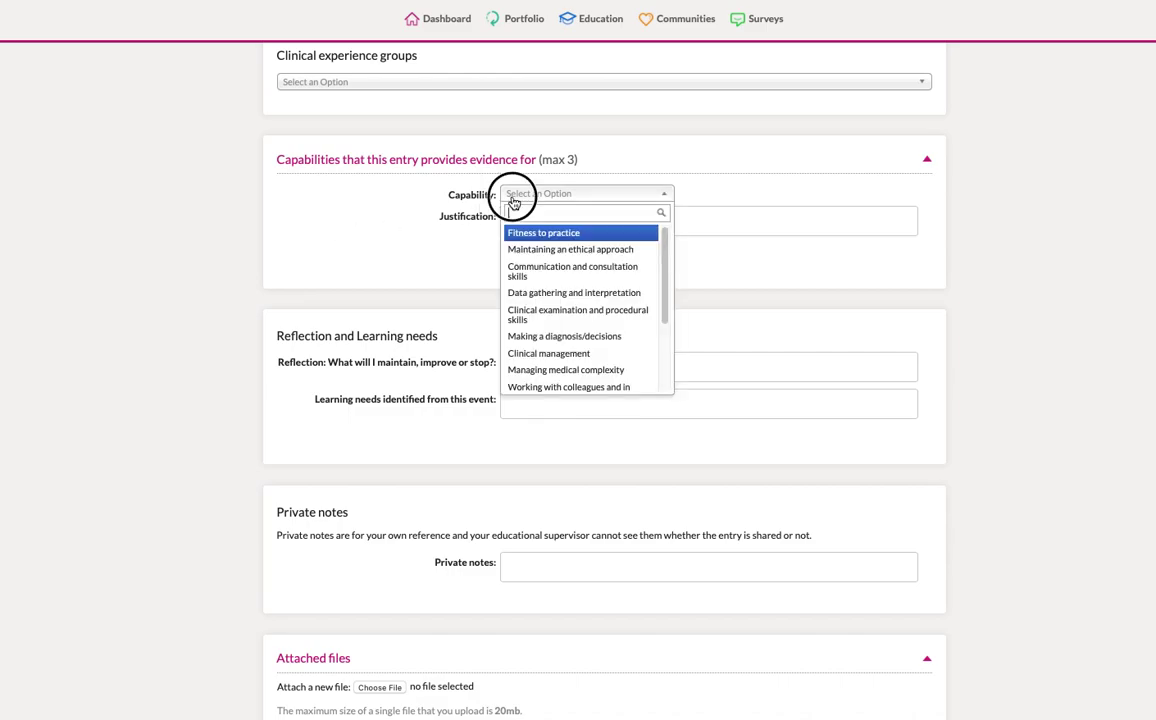
left_click(540, 292)
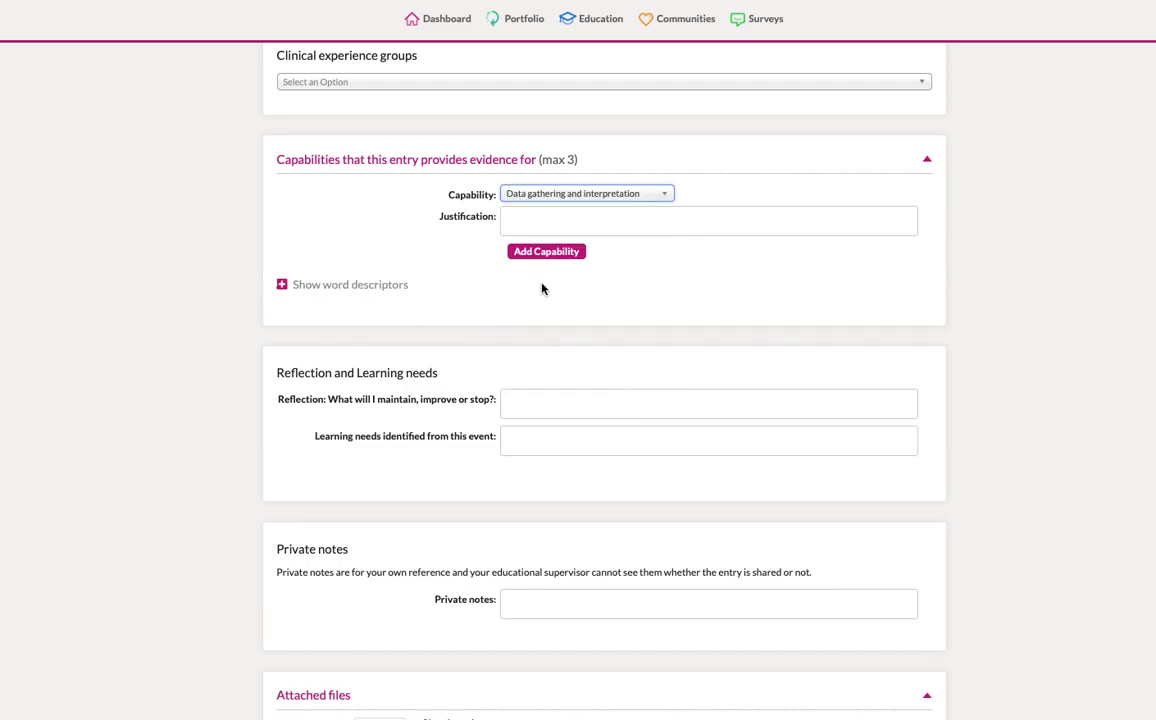
left_click(517, 214)
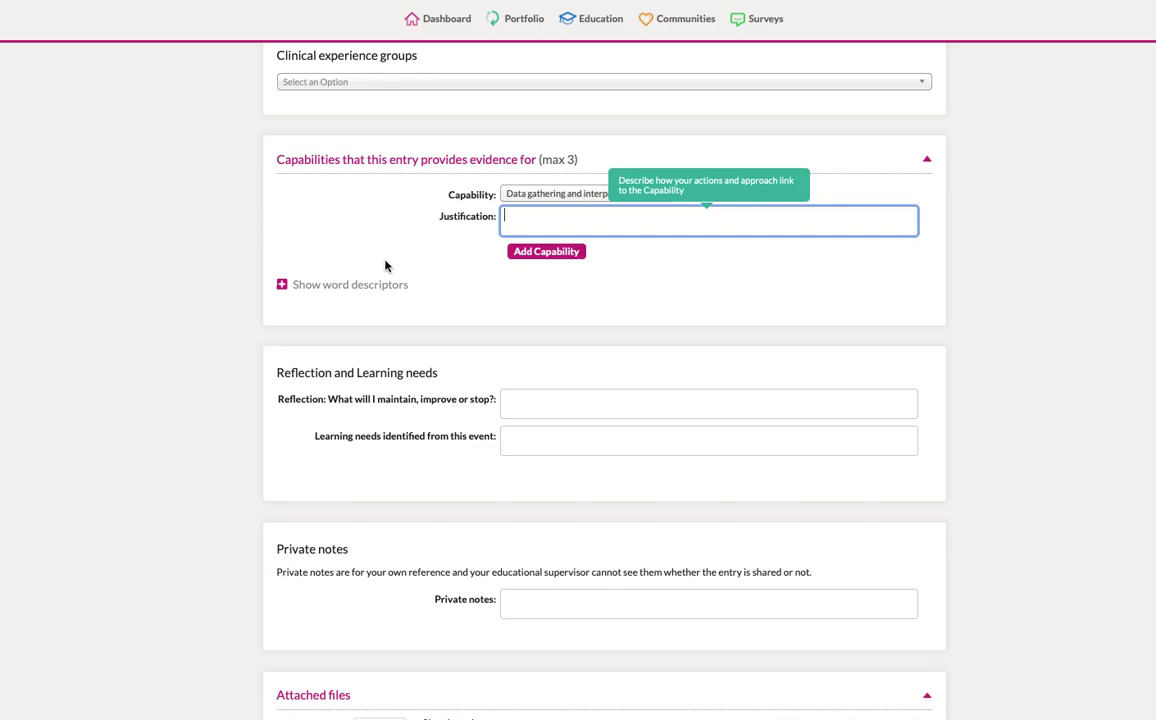
Look at the word descriptors for the data gathering capability, hide them and return to the justification
left_click(282, 286)
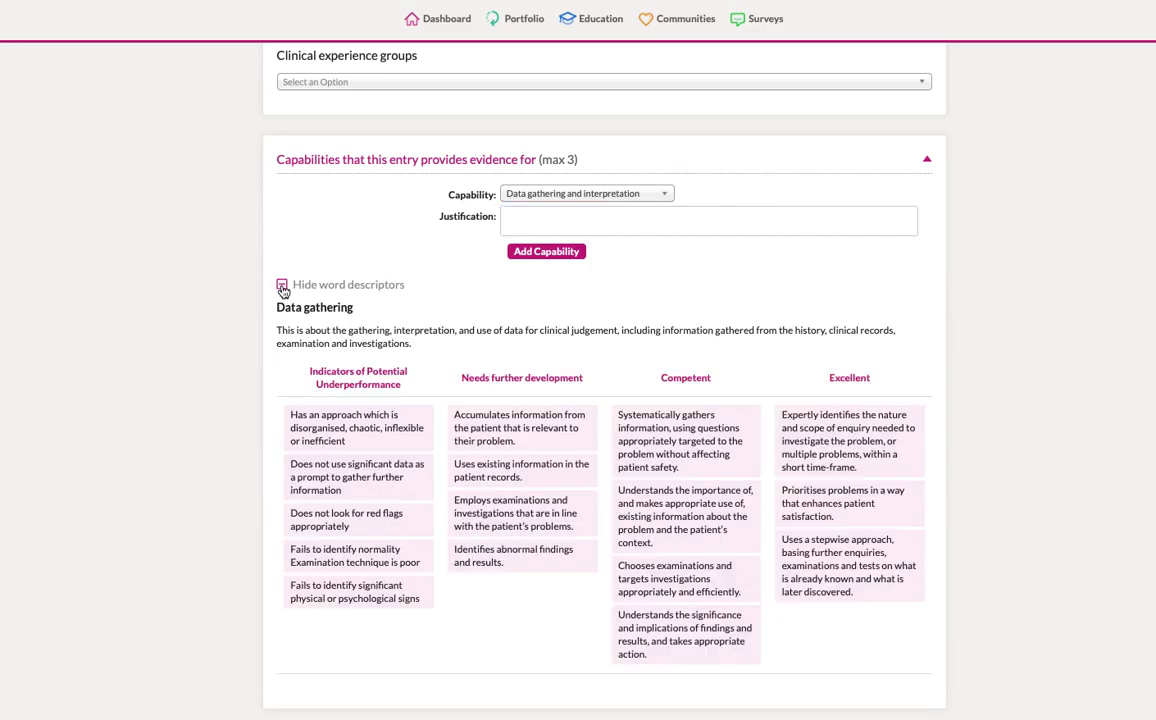
left_click(282, 286)
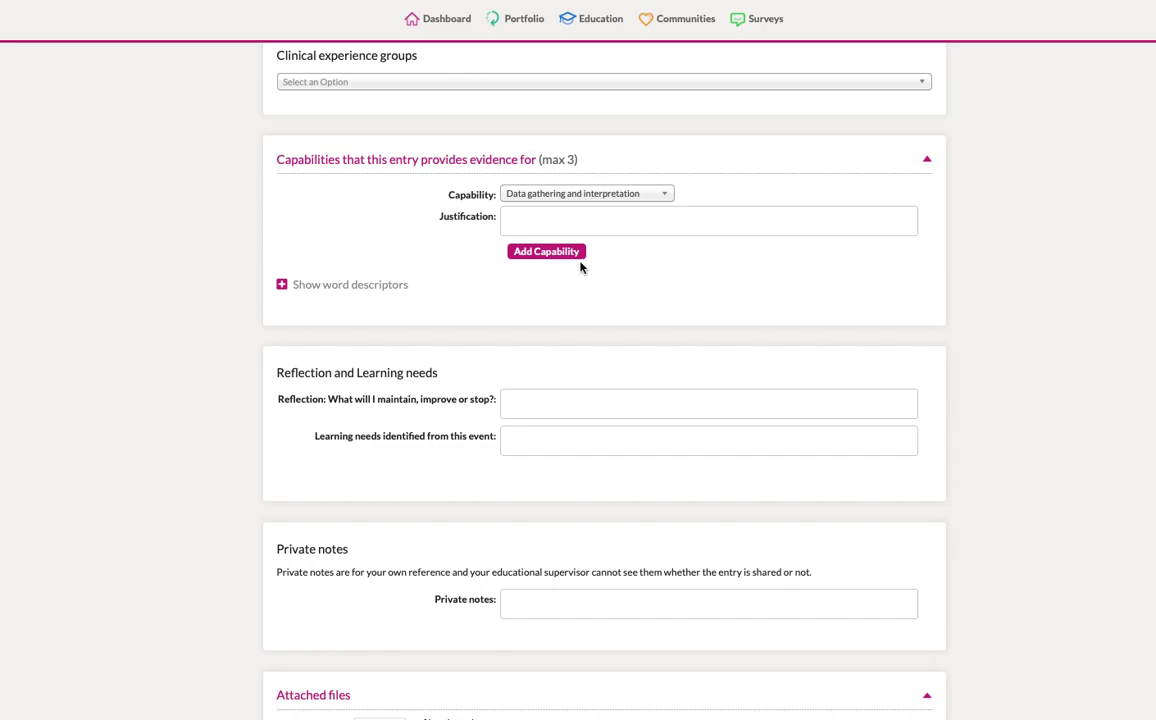
left_click(345, 285)
left_click(344, 286)
left_click(532, 212)
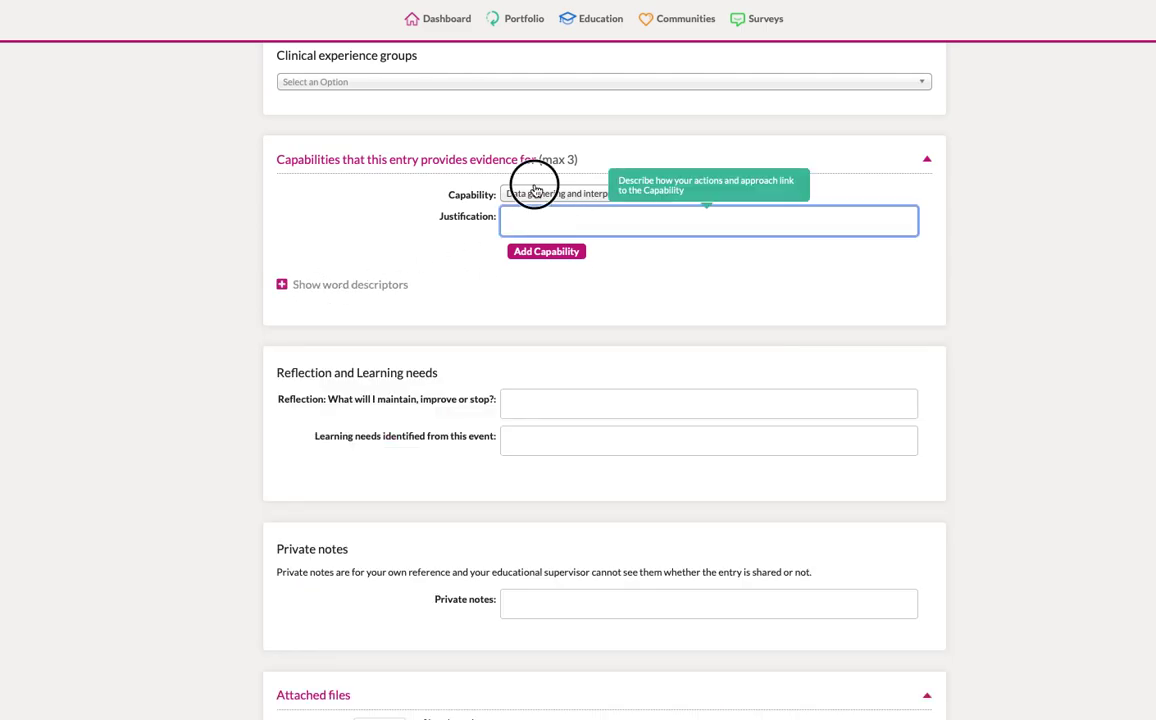
Change the capability to "Making a diagnosis/decisions" and place the cursor in its justification
left_click(537, 193)
left_click(537, 337)
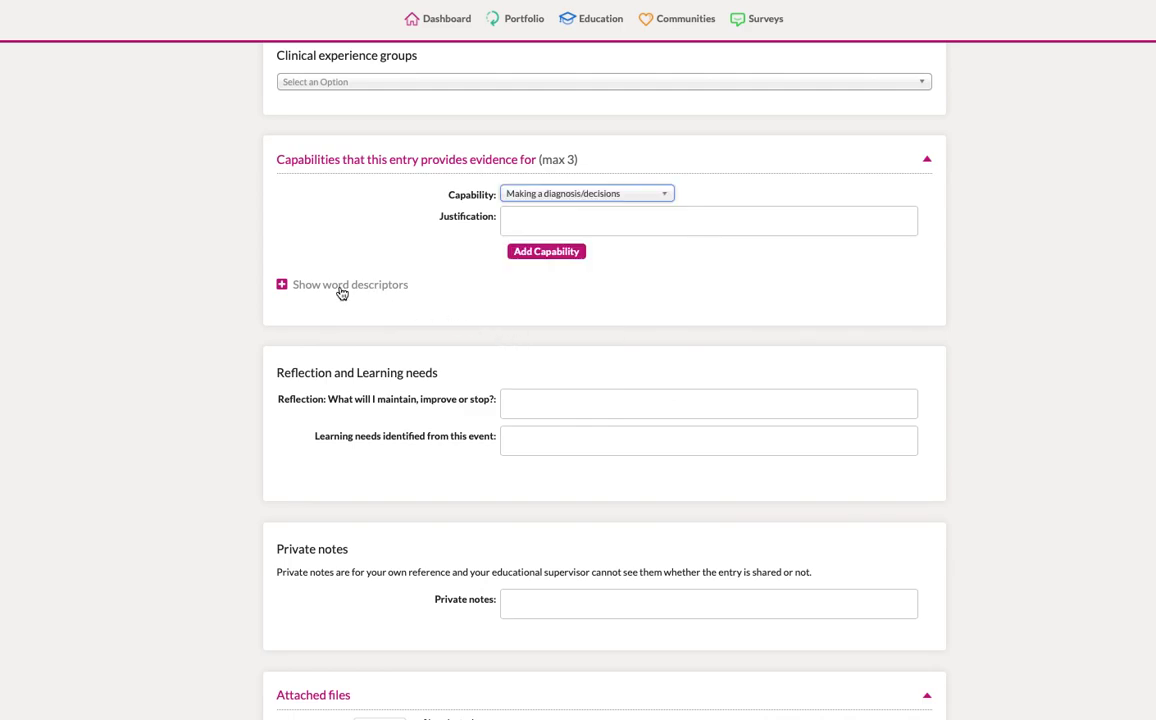
left_click(309, 290)
left_click(309, 290)
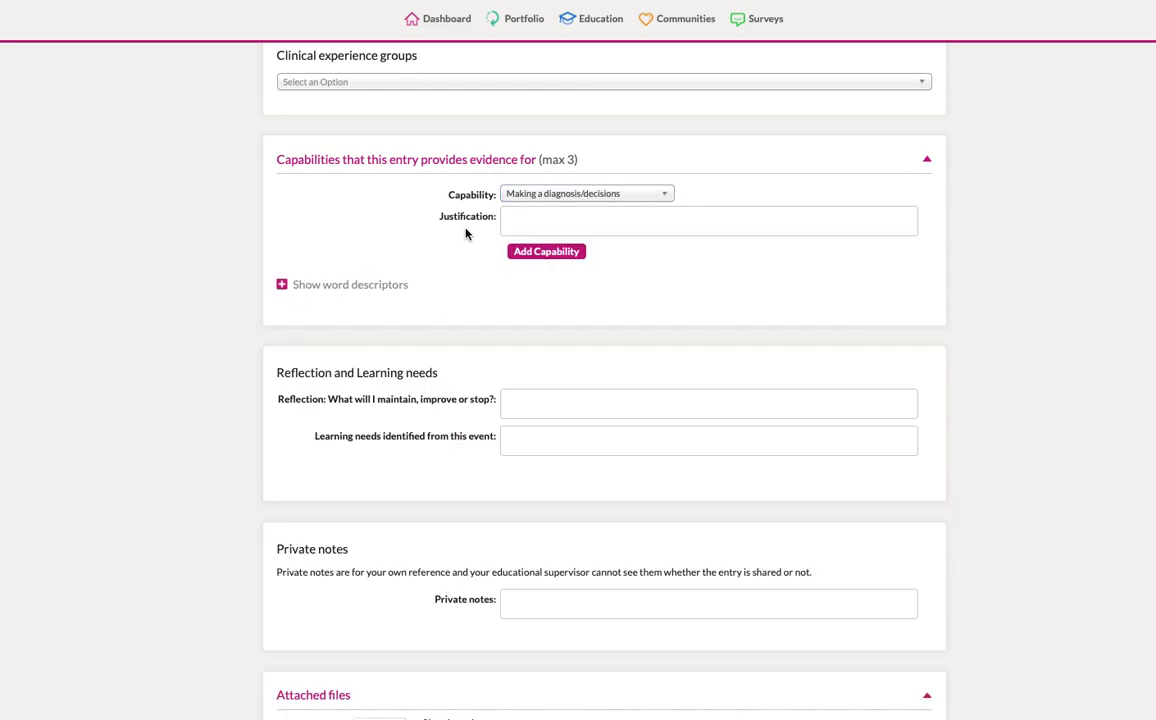
left_click(522, 221)
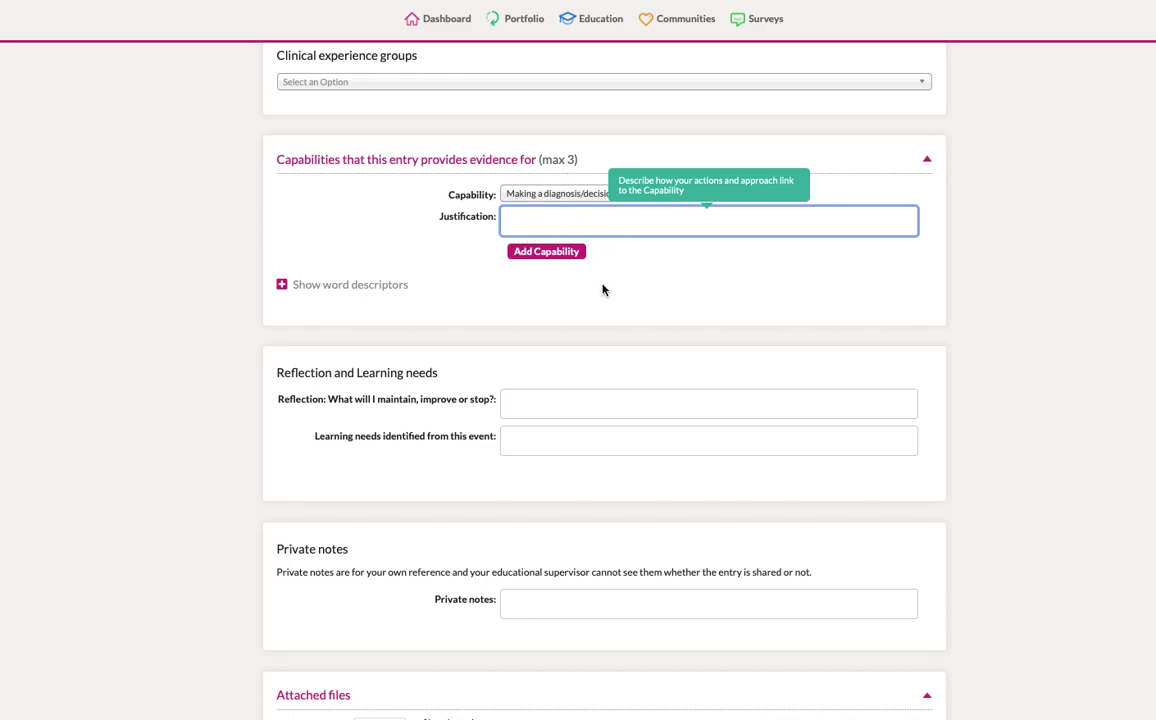
Check the guidance for the reflection question, and expand and read the word descriptors for making a diagnosis
scroll(482, 385, "down", 1)
scroll(480, 387, "down", 3)
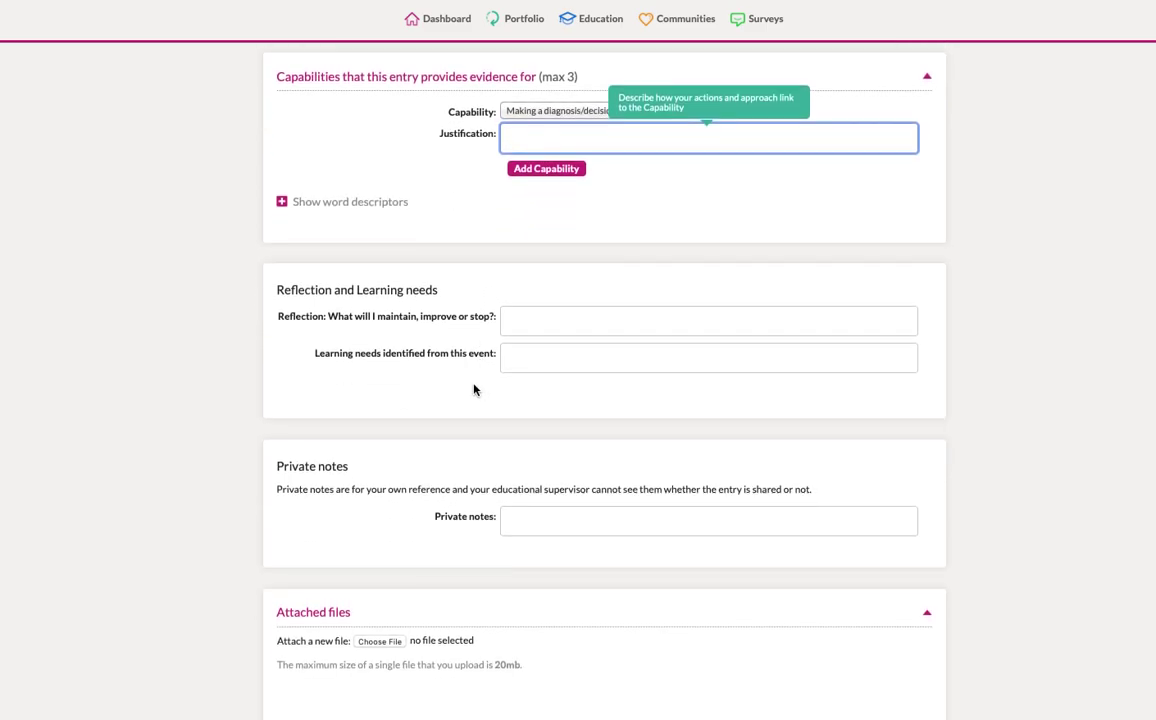
scroll(475, 390, "down", 3)
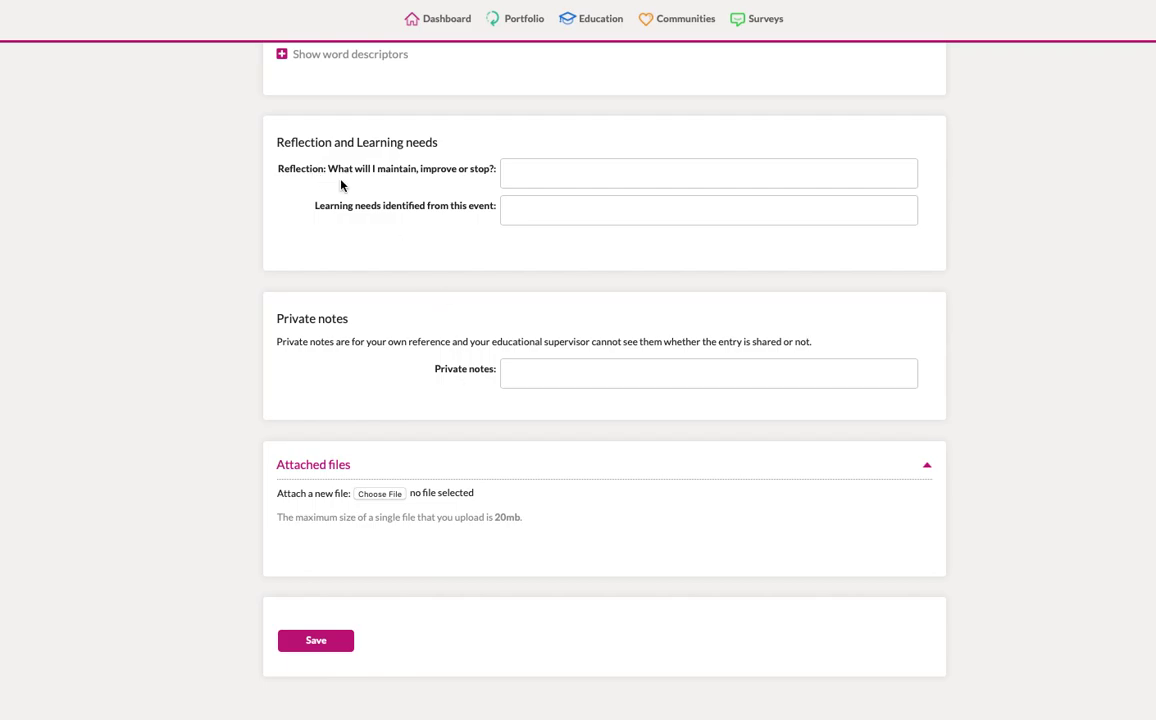
left_click(553, 171)
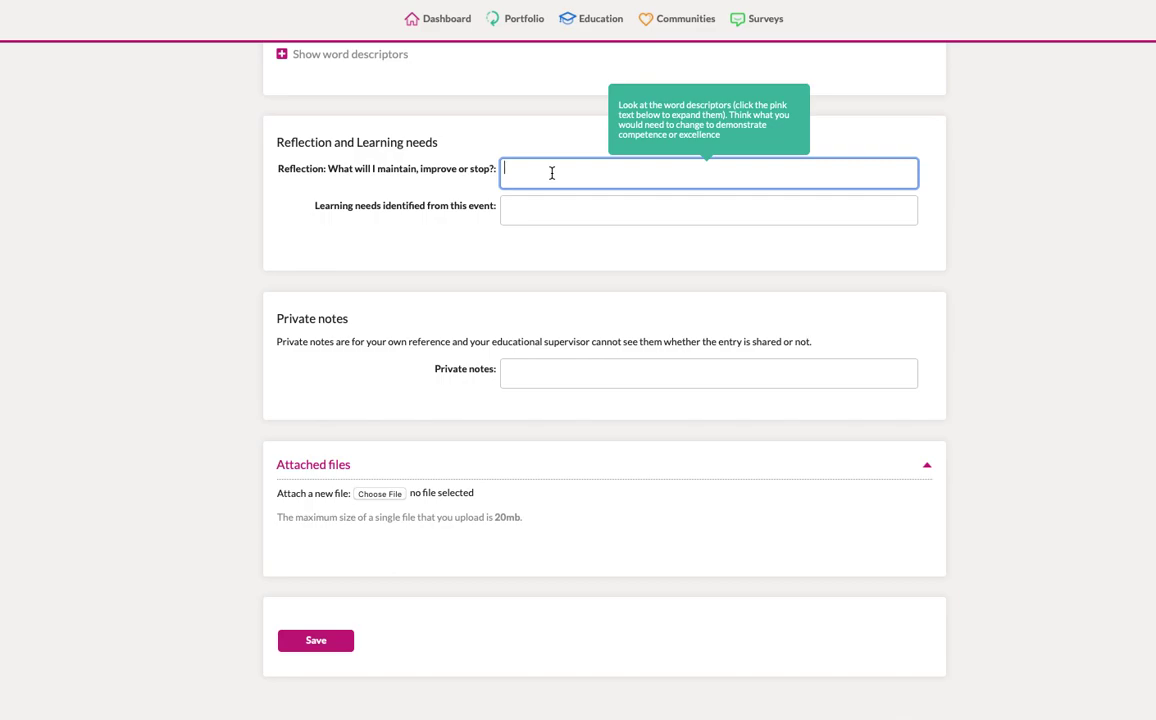
left_click(307, 55)
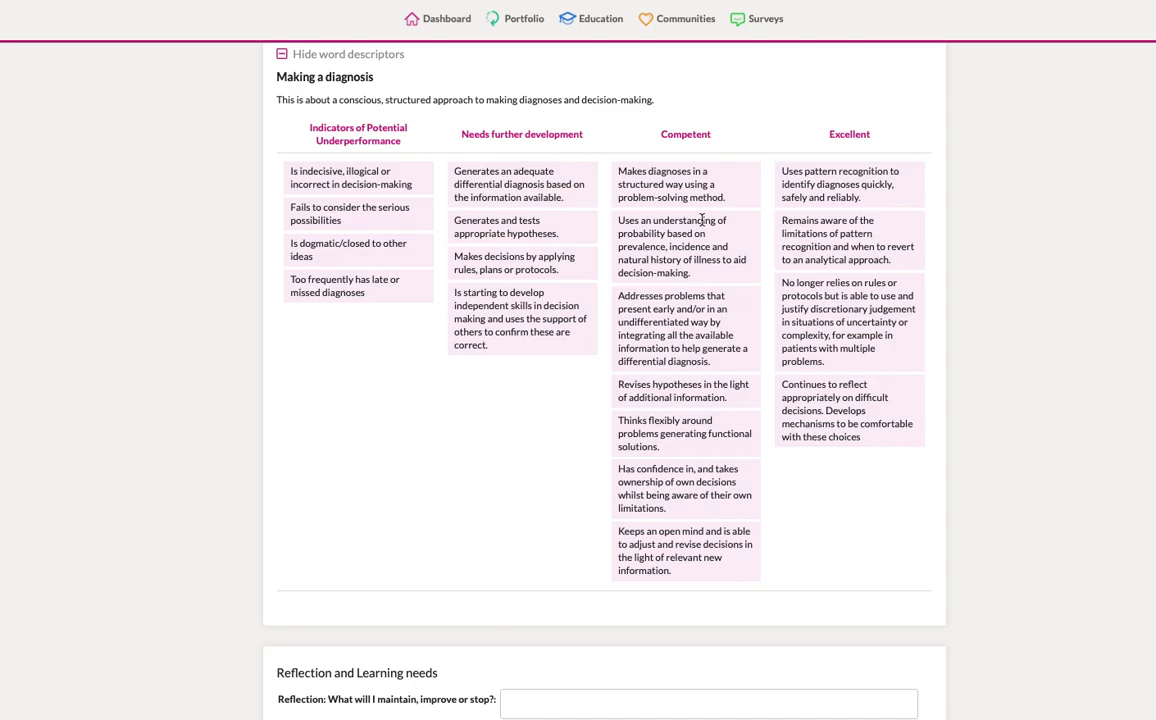
scroll(718, 362, "down", 3)
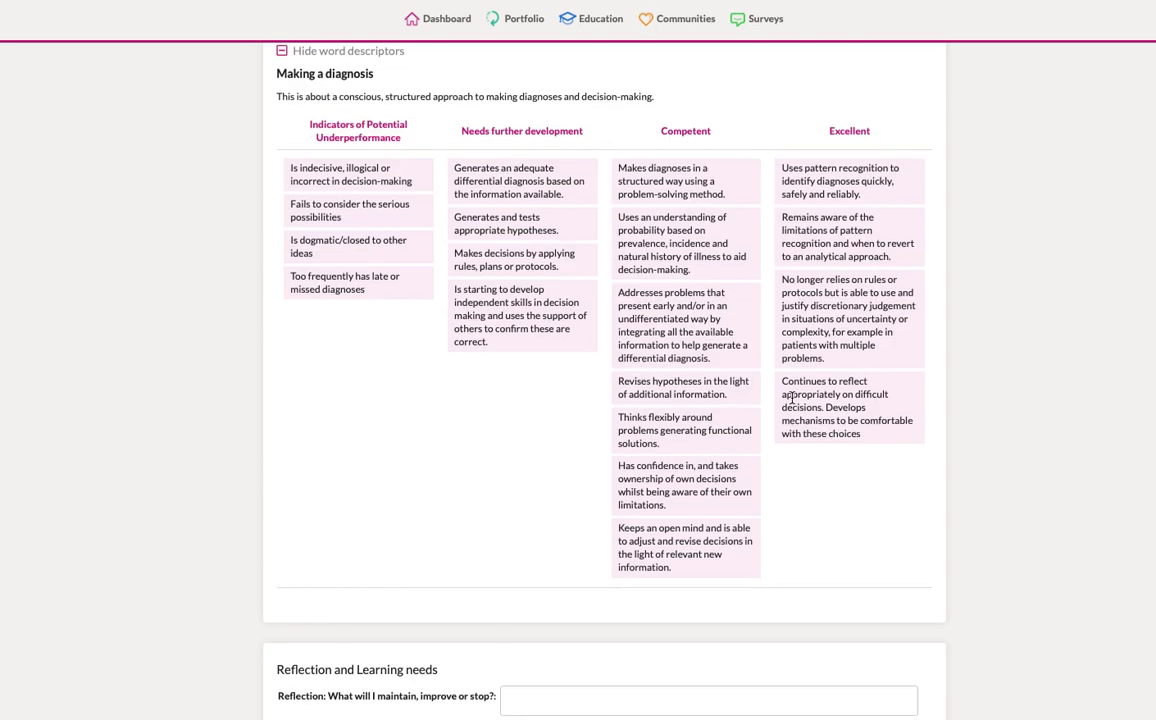
scroll(600, 400, "down", 3)
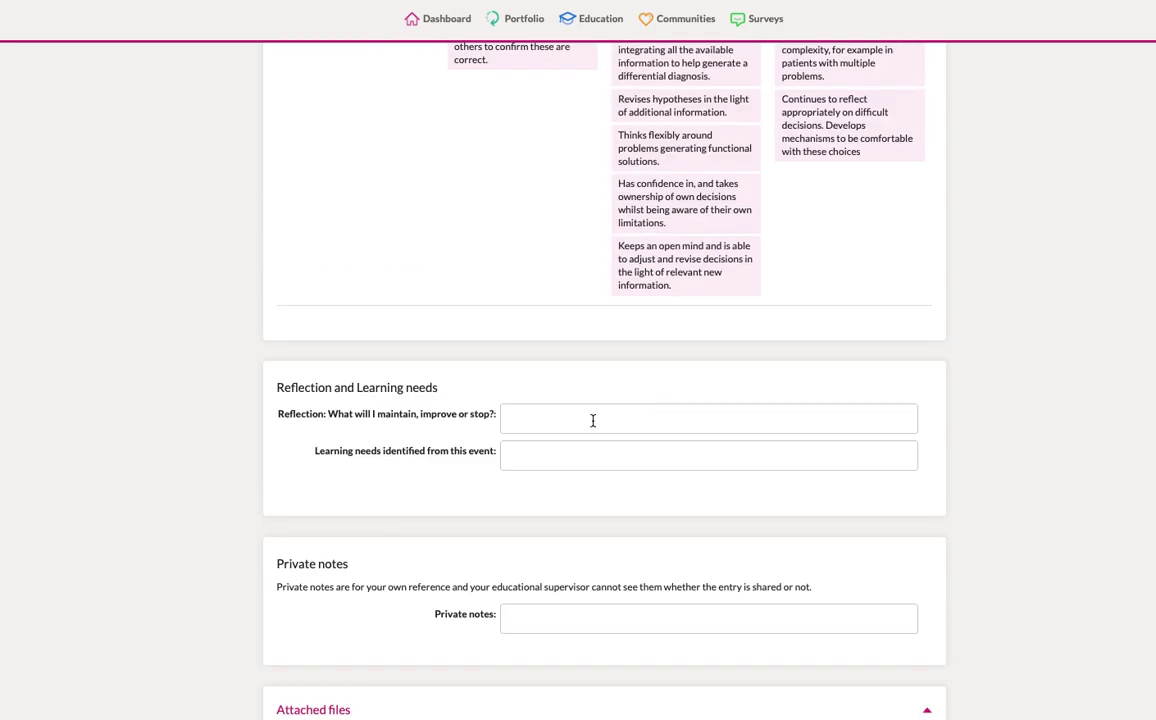
View the guidance for the reflection, learning needs and private notes fields in turn
left_click(516, 418)
scroll(535, 468, "down", 5)
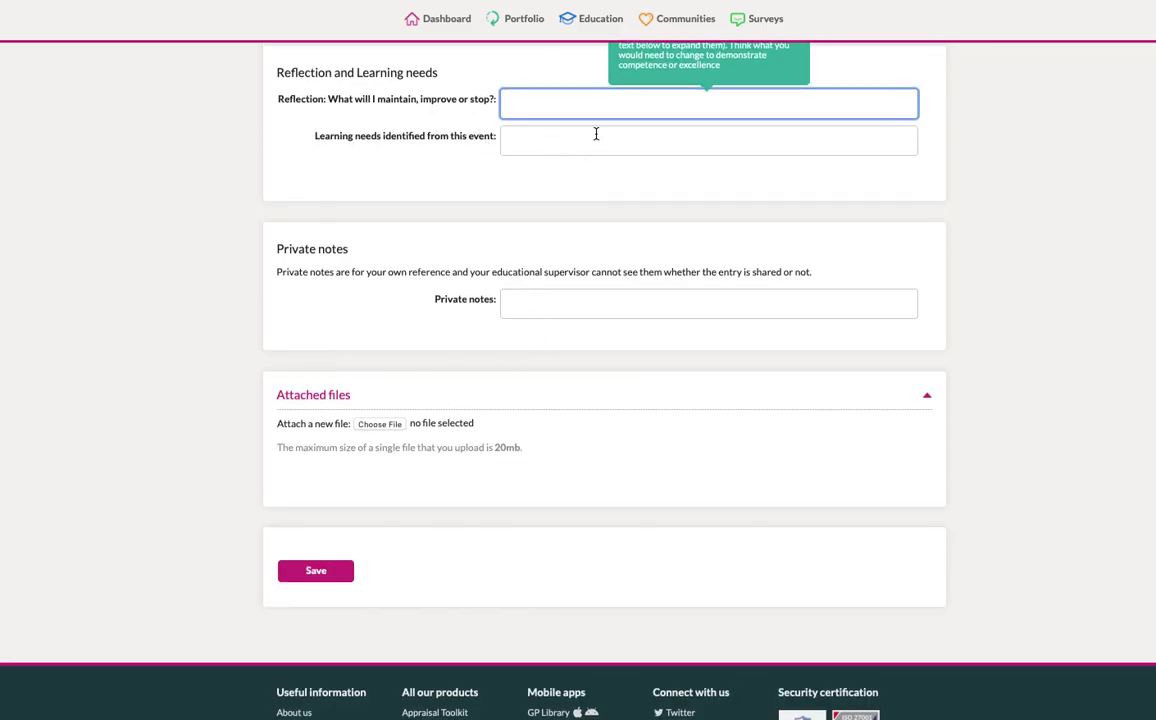
left_click(578, 148)
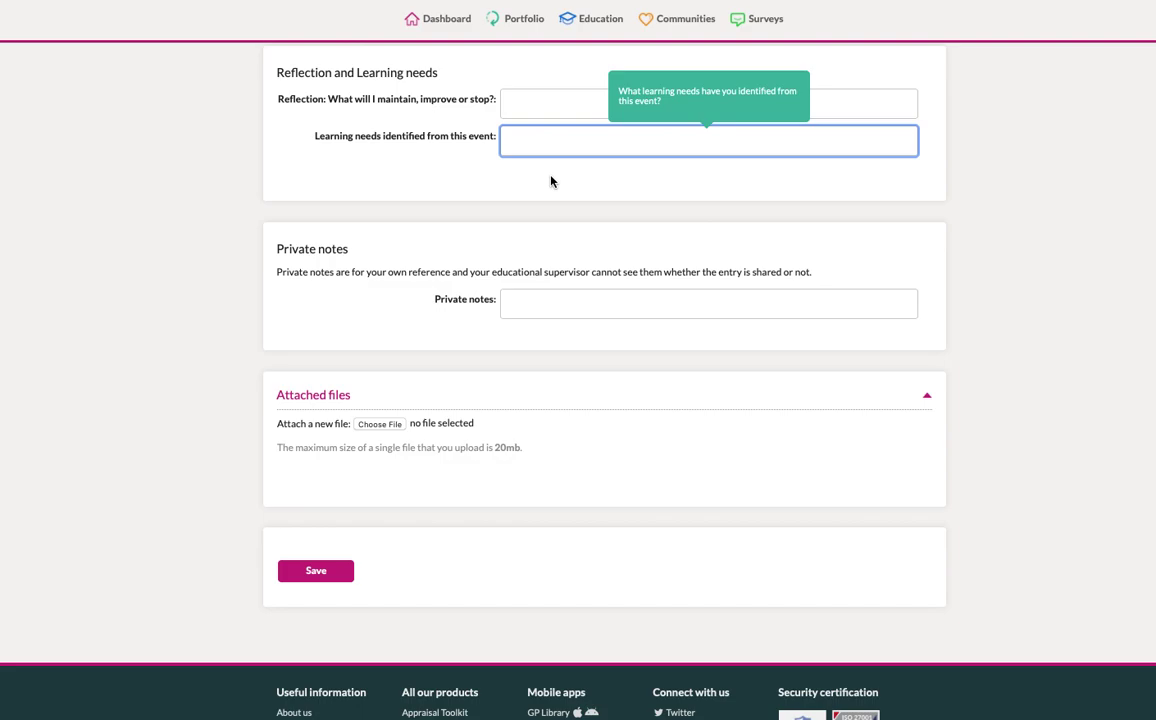
left_click(531, 313)
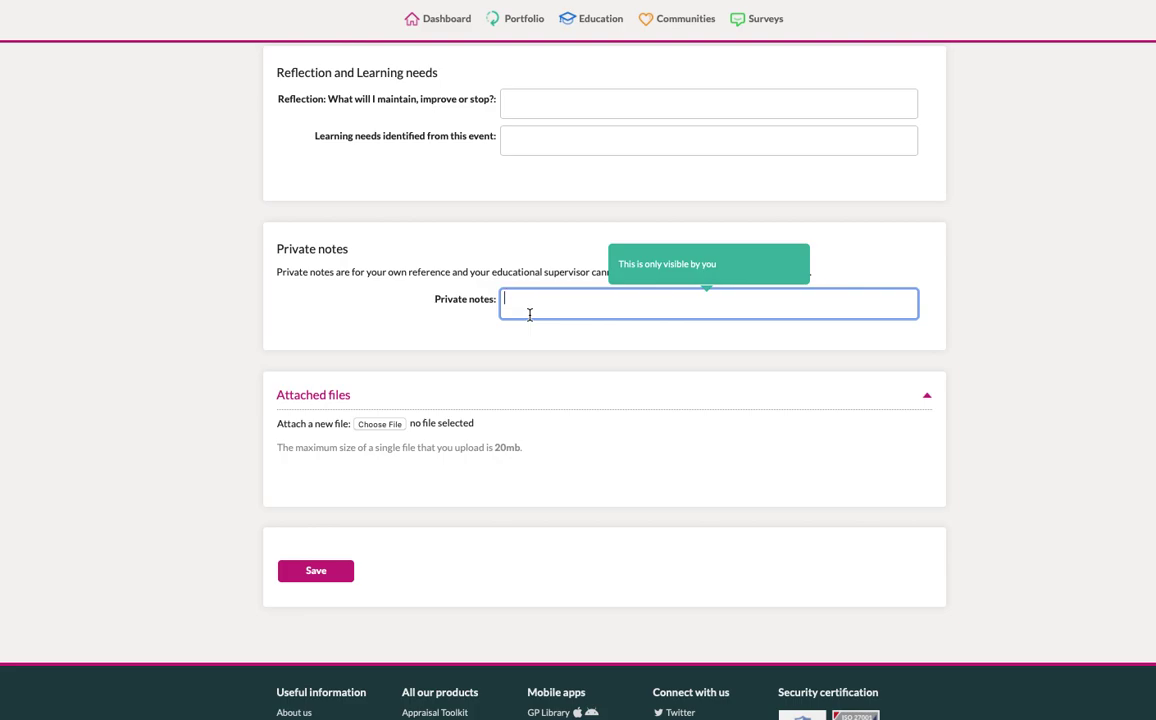
Review the entry form from the clinical experience groups and capabilities through to the private notes and attached files
scroll(565, 318, "up", 15)
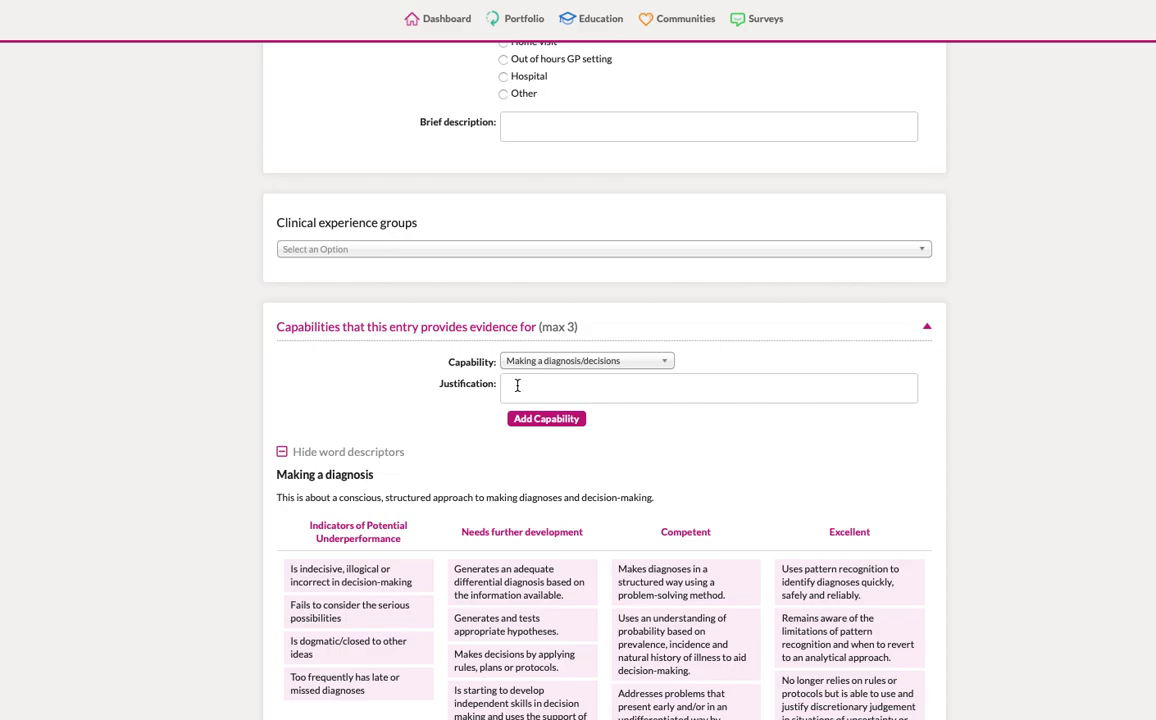
scroll(575, 380, "down", 2)
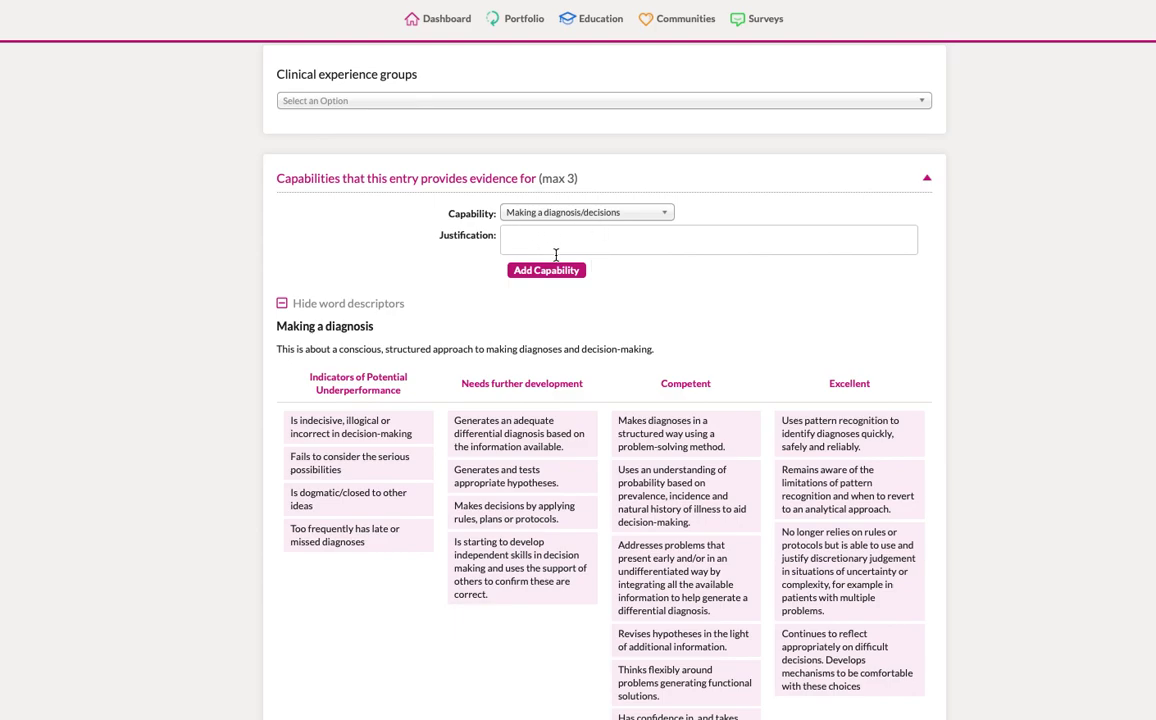
scroll(552, 392, "down", 5)
scroll(550, 407, "down", 3)
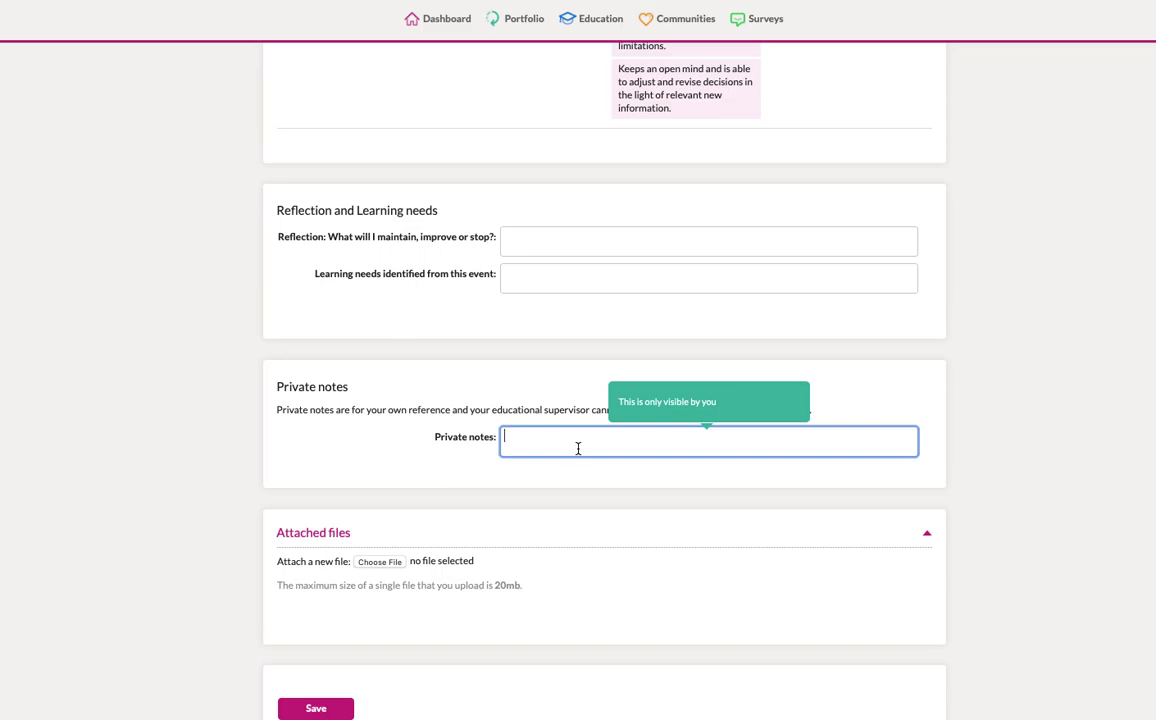
scroll(578, 448, "down", 2)
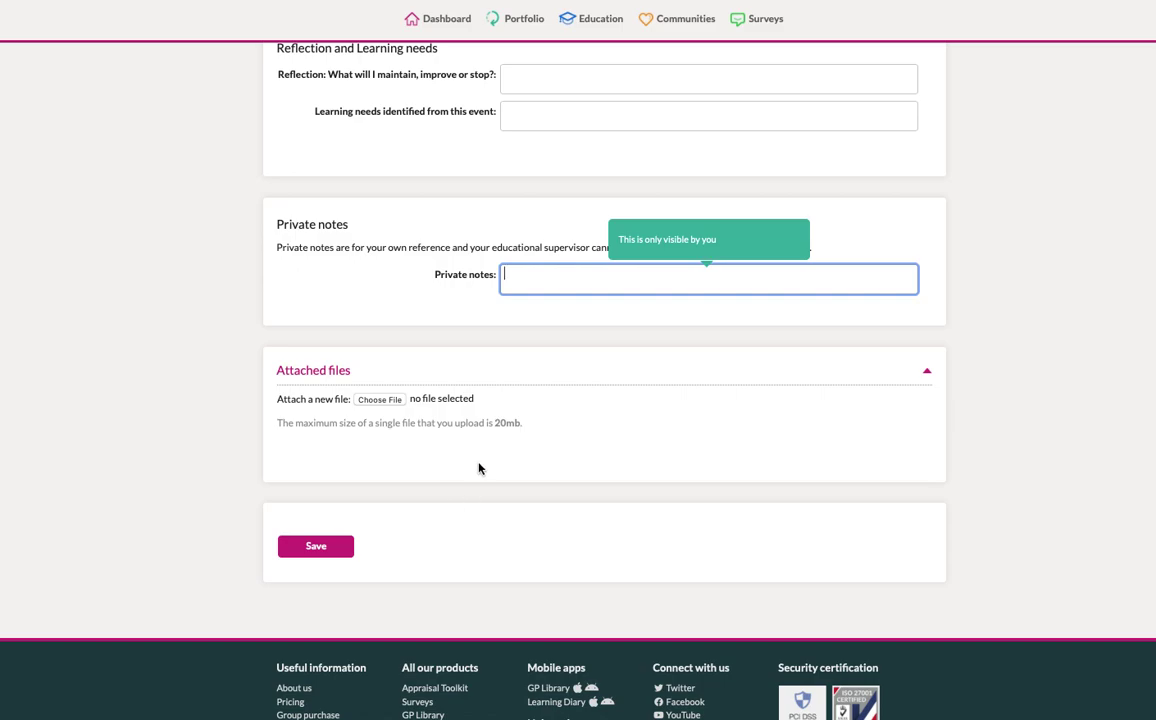
scroll(477, 472, "up", 10)
scroll(578, 400, "up", 3)
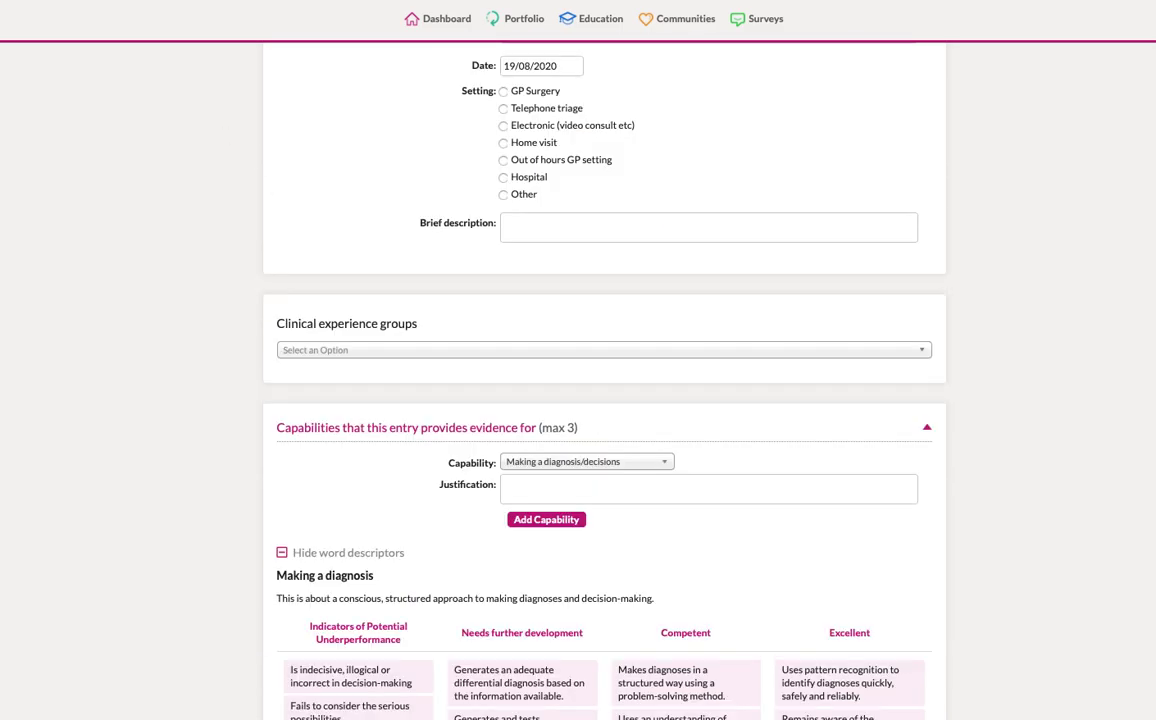